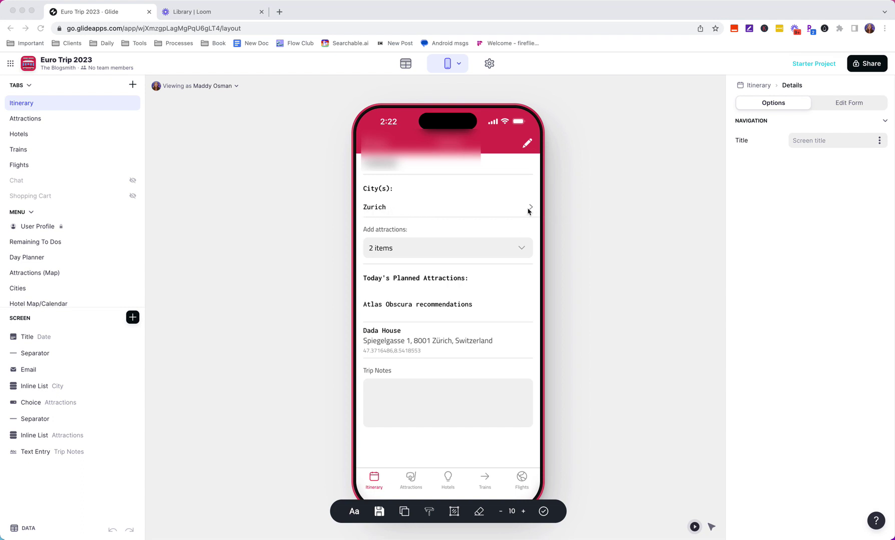
Add Walking Tour, Various hiking trails and Milan Walking Tour to the Zurich day's attractions in the itinerary.
left_click(444, 254)
scroll(476, 258, "down", 2)
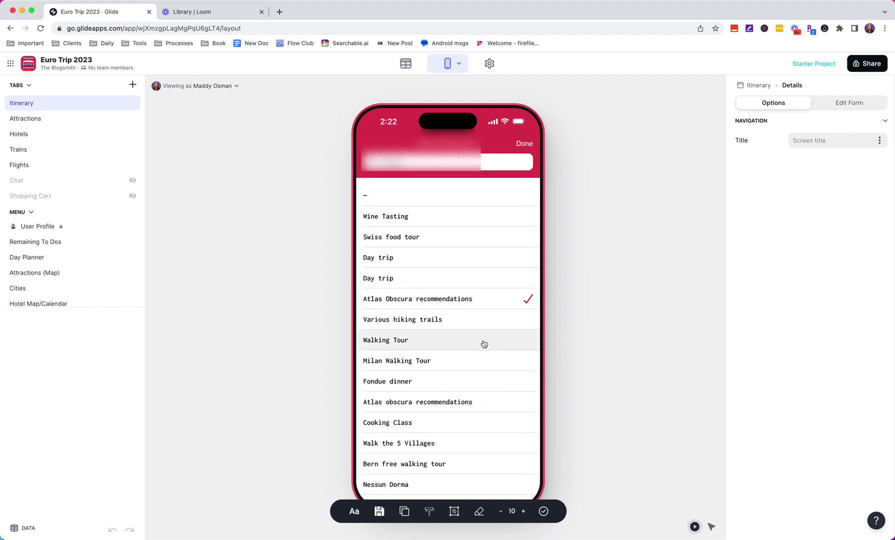
left_click(483, 343)
left_click(486, 321)
left_click(473, 365)
left_click(525, 145)
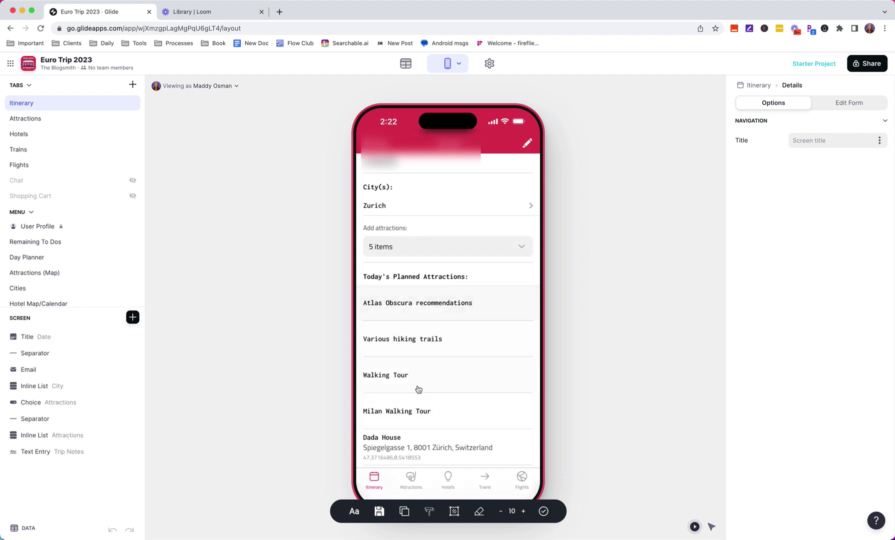
Review the day's planned attractions and the Trip Notes area on the itinerary page.
scroll(428, 342, "down", 2)
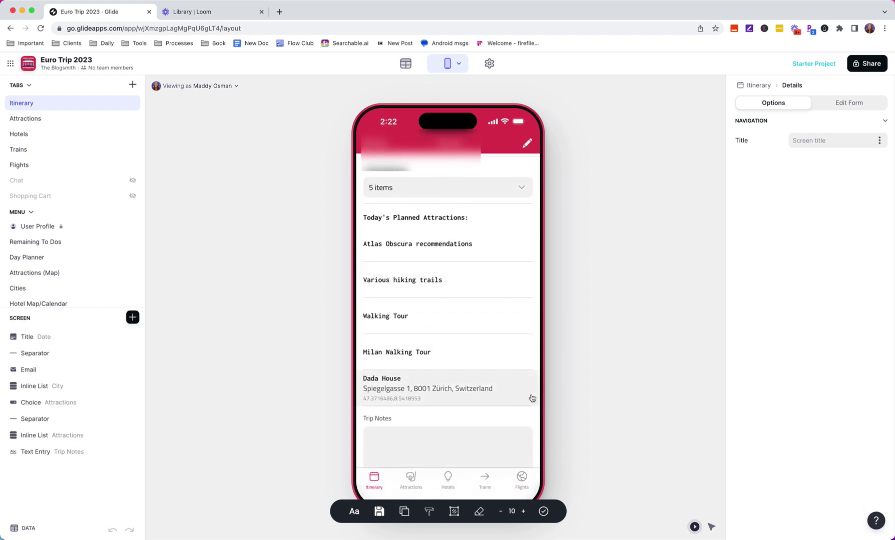
scroll(456, 384, "down", 1)
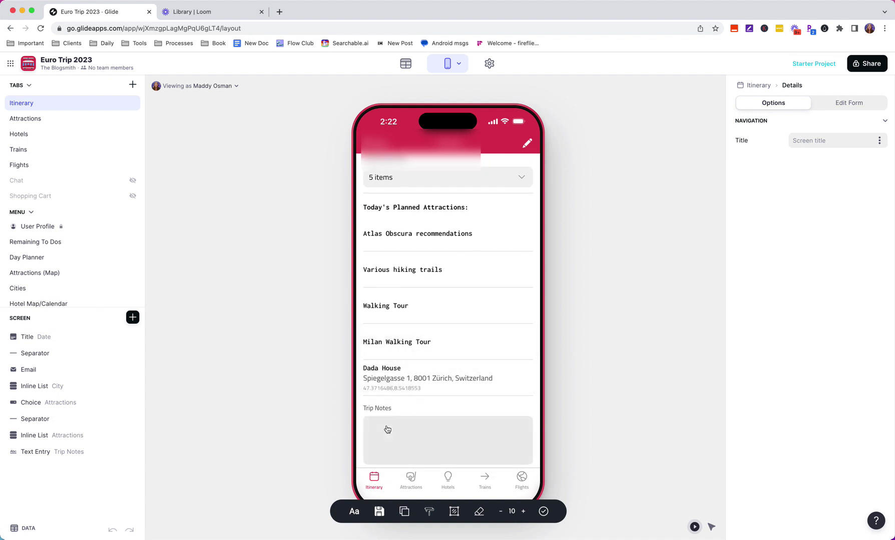
scroll(388, 430, "up", 3)
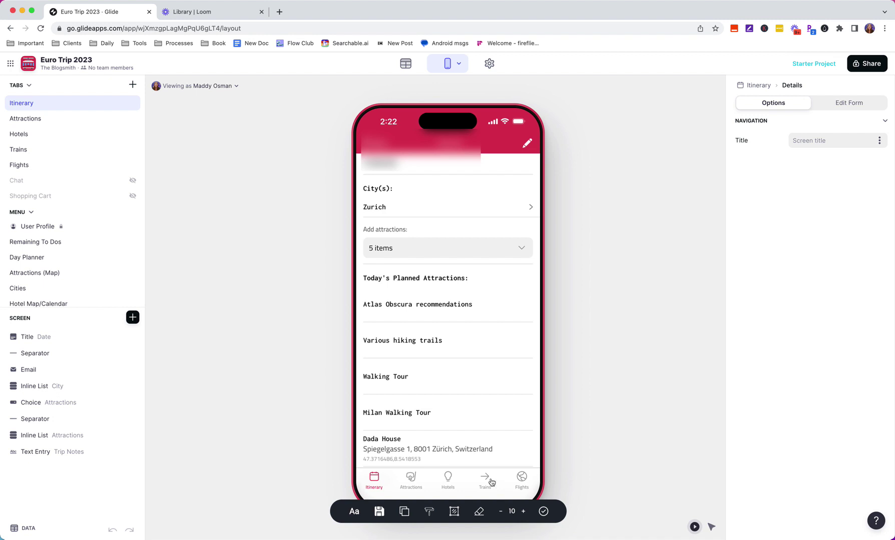
scroll(422, 435, "down", 3)
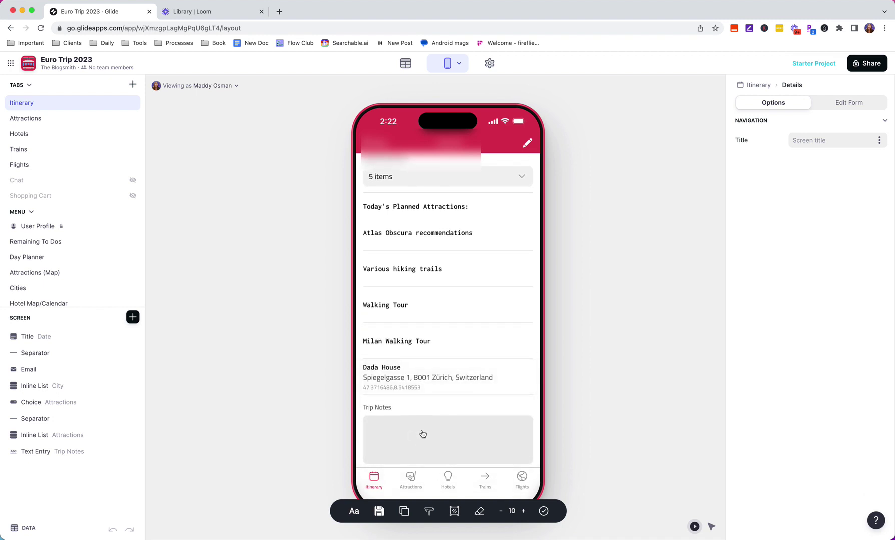
Open the Attractions list and view its sort options without changing the order.
left_click(410, 482)
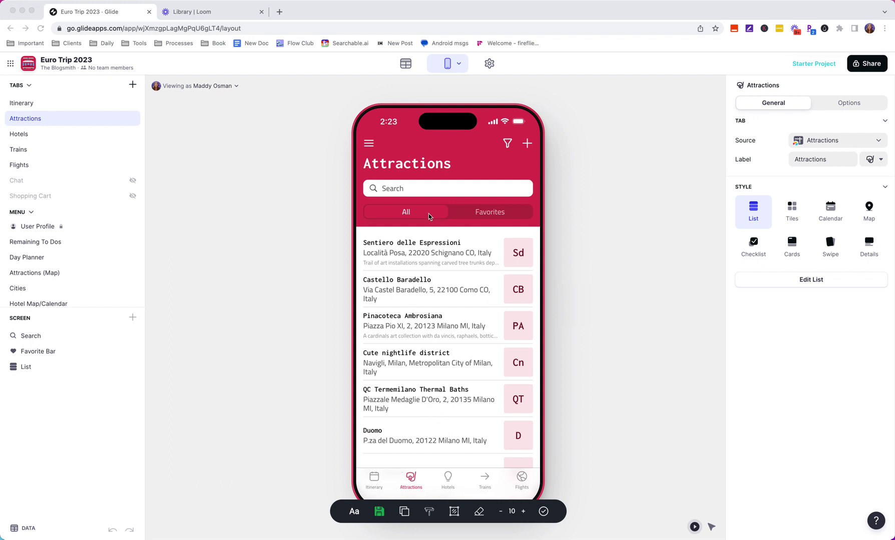
left_click(507, 143)
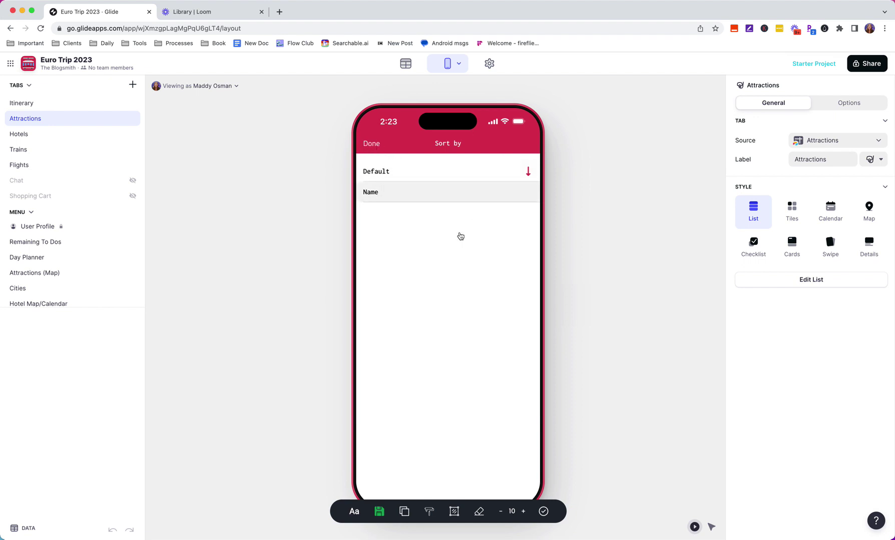
left_click(379, 144)
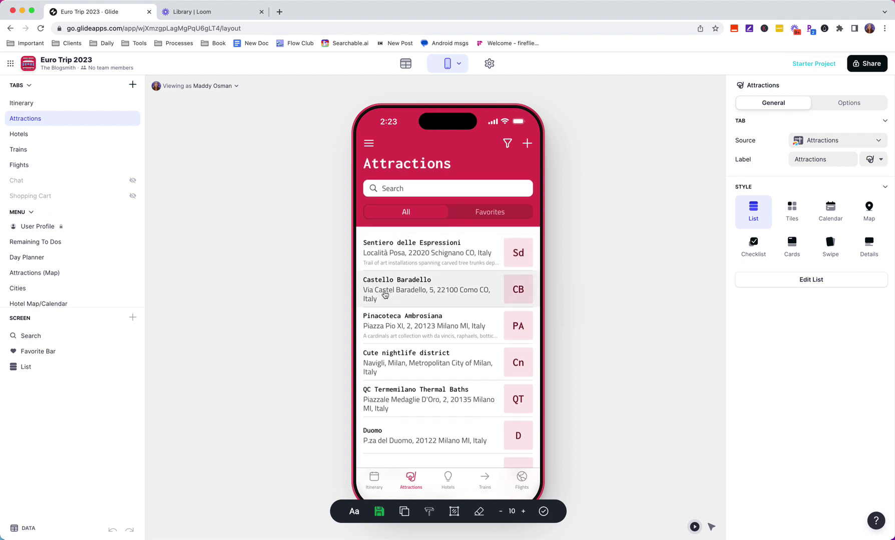
Mark the attraction Sentiero delle Espressioni as a favorite and check the Favorites list before showing all attractions again.
left_click(429, 256)
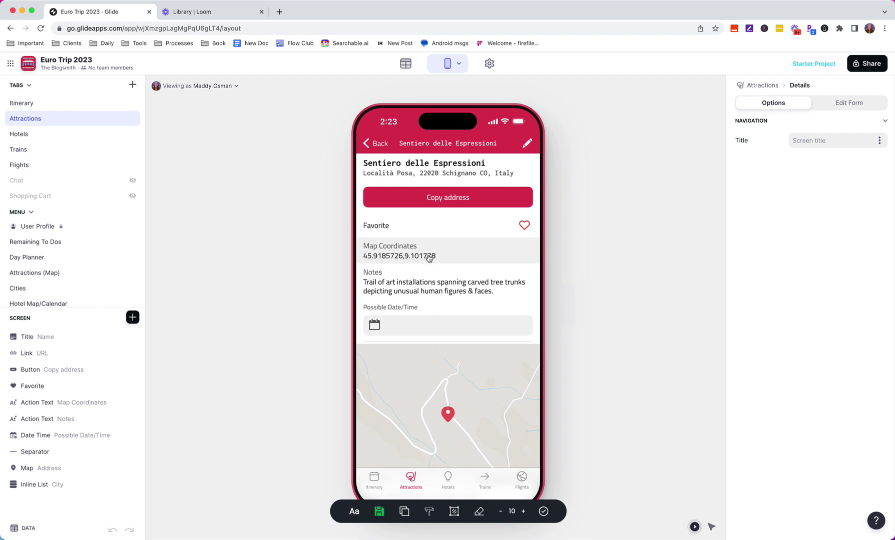
left_click(523, 225)
left_click(373, 145)
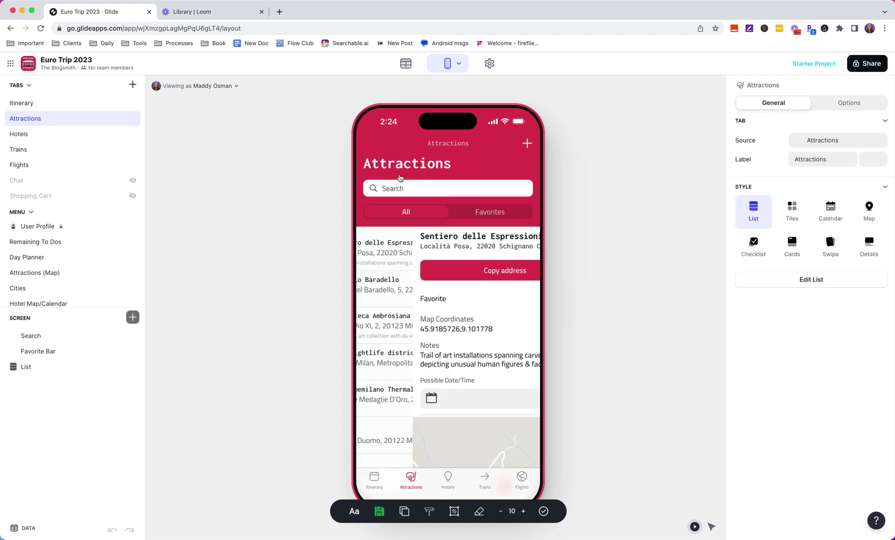
left_click(460, 213)
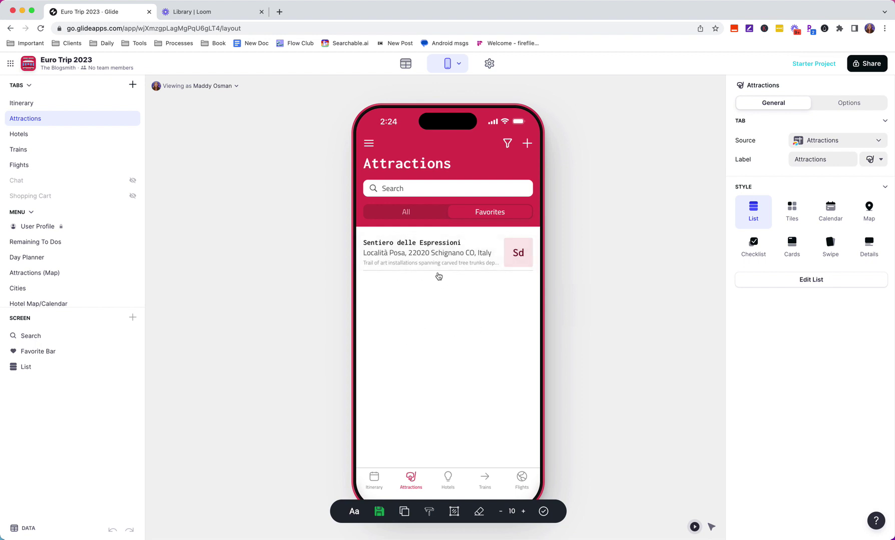
left_click(415, 218)
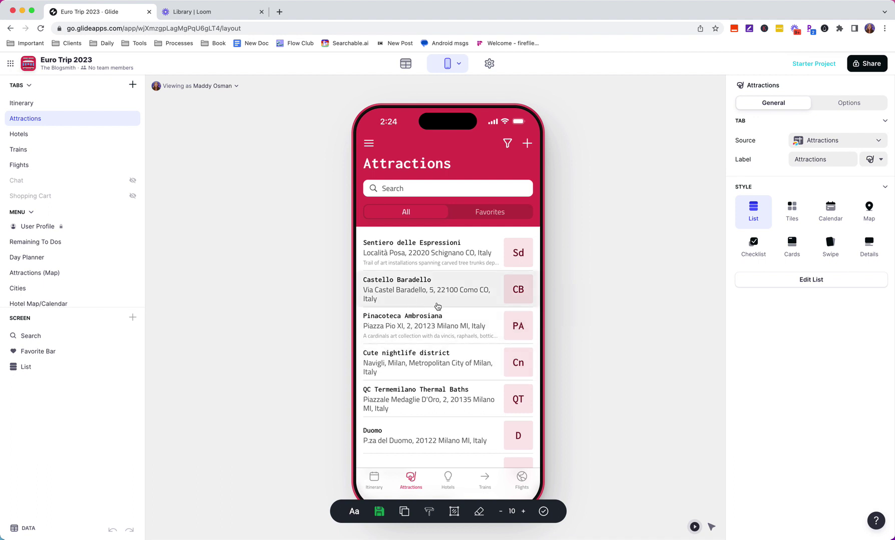
Inspect the Possible Date/Time picker for Sentiero delle Espressioni, cancel without choosing a date, and return to the attractions list.
left_click(438, 266)
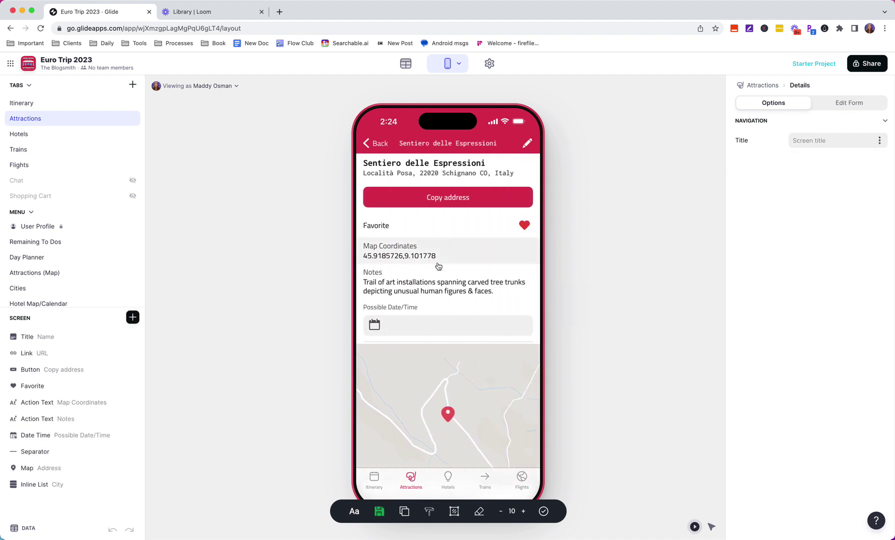
left_click(419, 328)
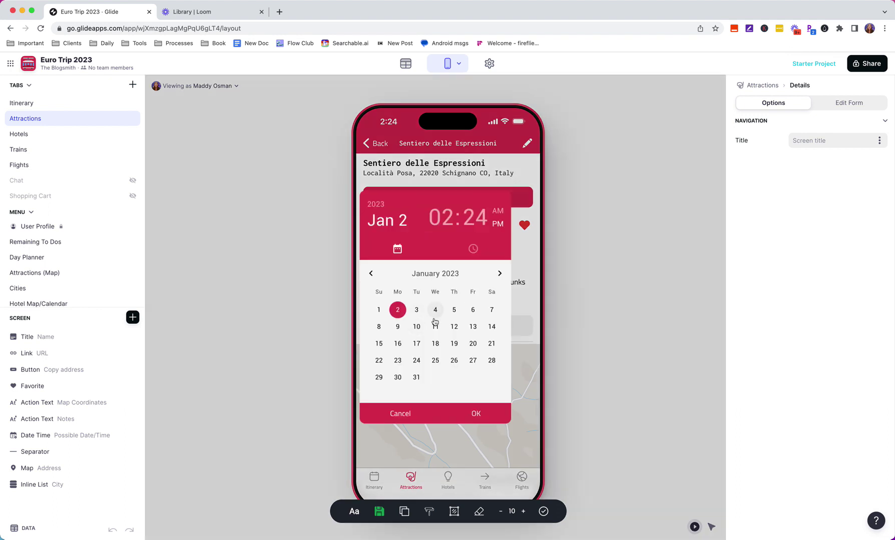
left_click(406, 414)
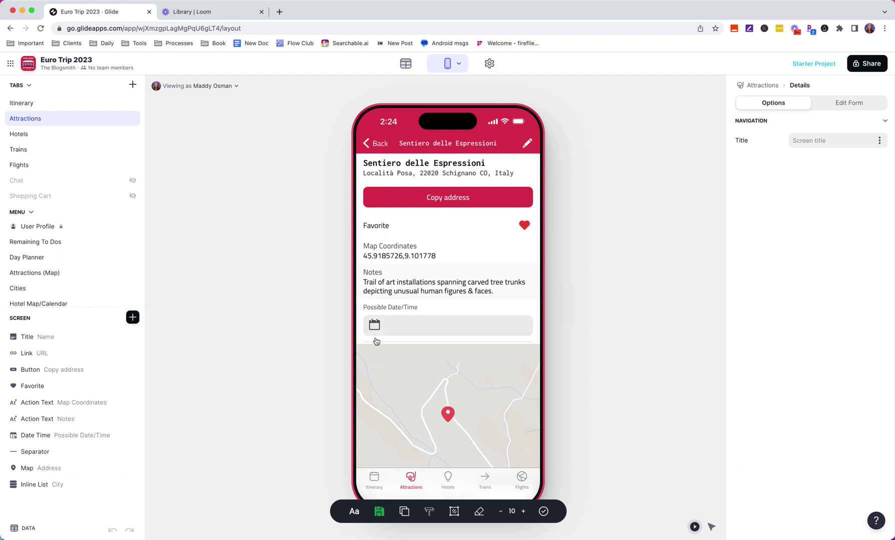
left_click(405, 323)
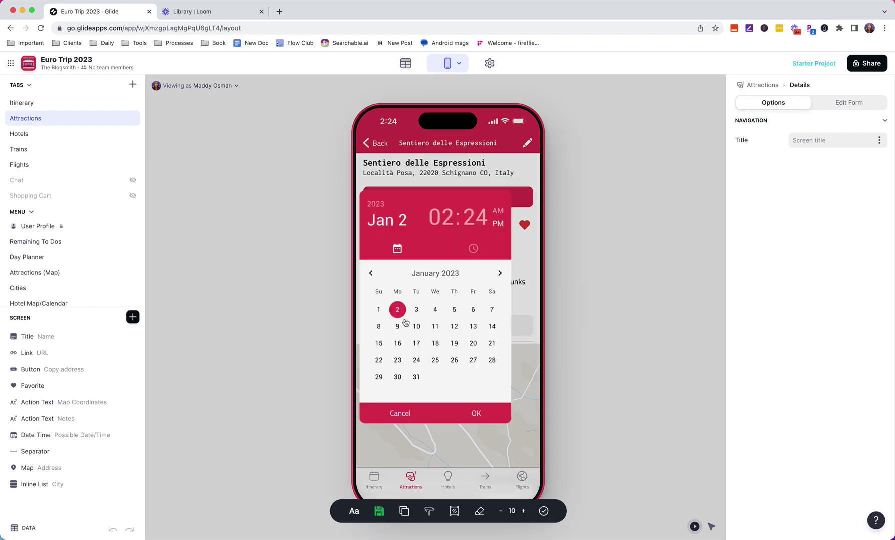
left_click(414, 416)
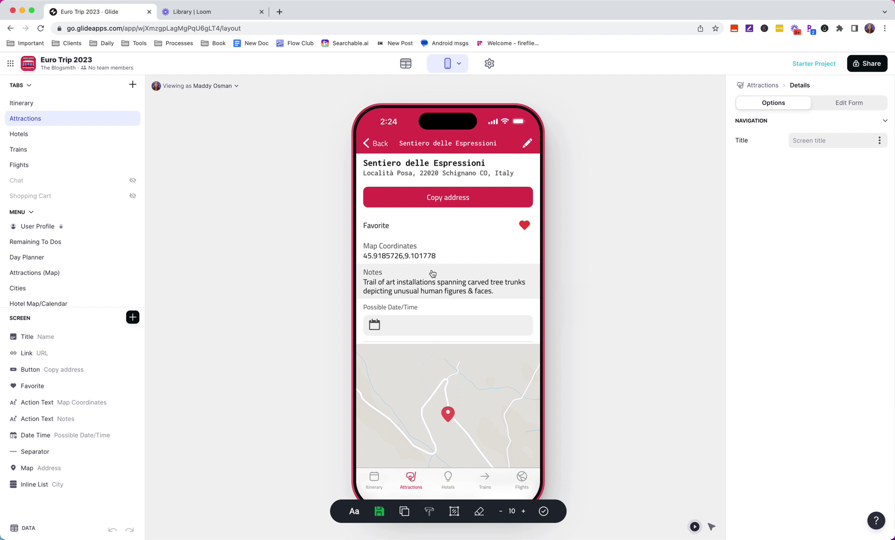
left_click(381, 144)
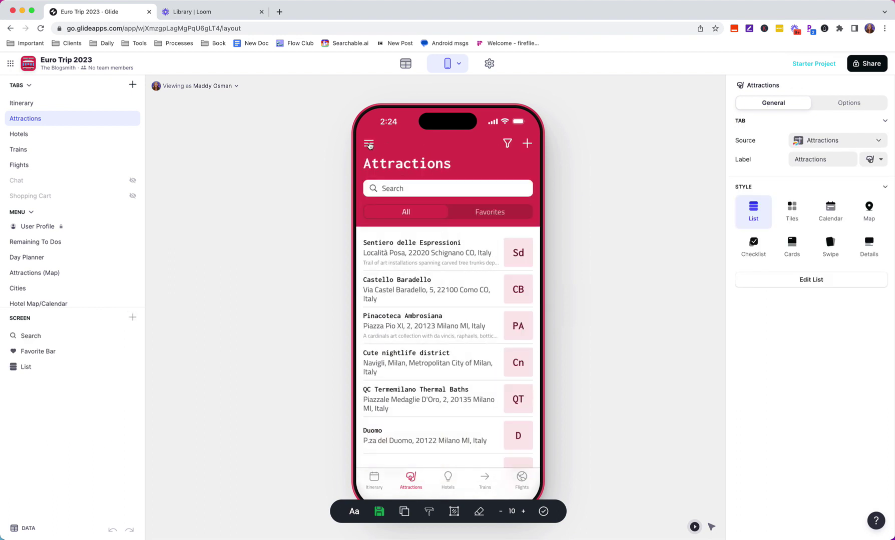
View the attractions on the map, examine the pins around Milan up close, and return to the list.
left_click(369, 146)
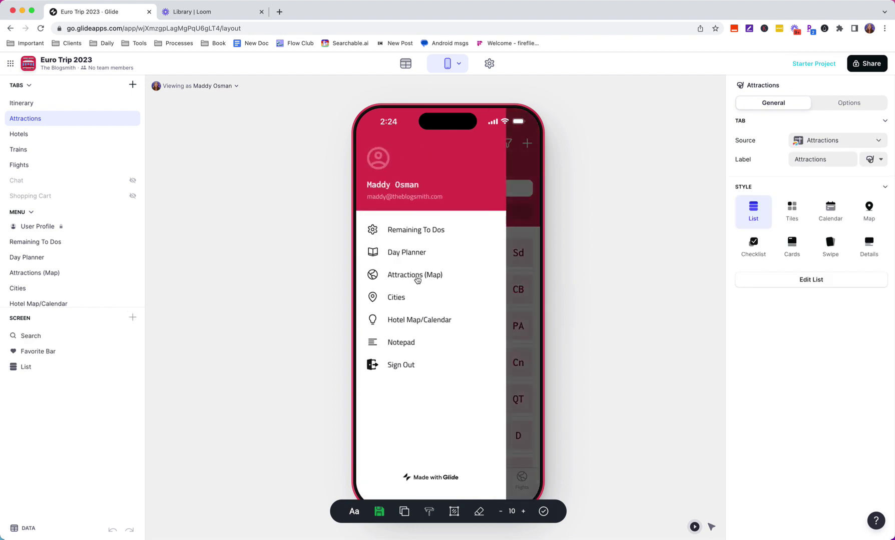
left_click(418, 276)
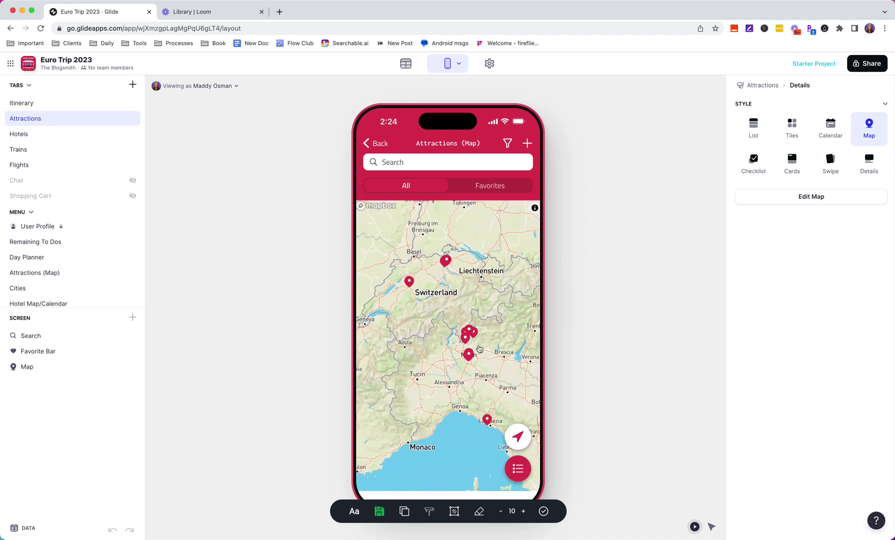
scroll(438, 342, "up", 3)
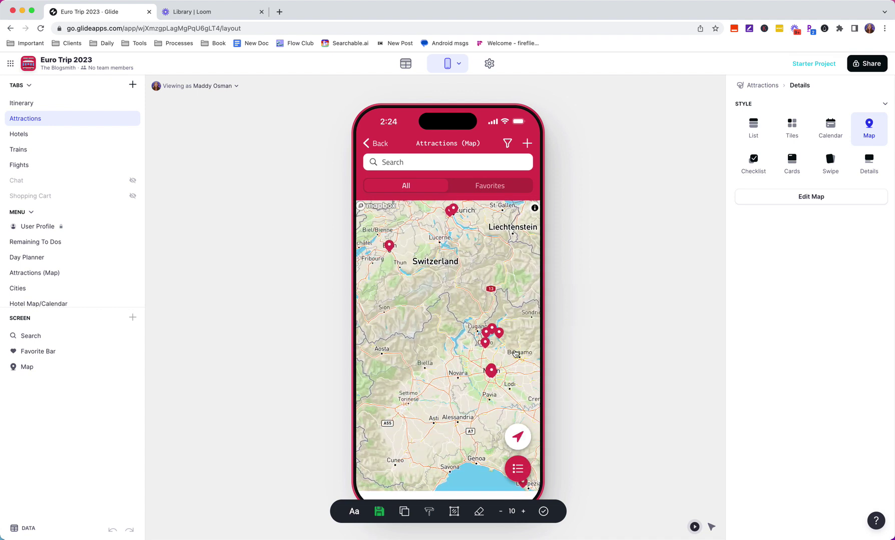
scroll(504, 365, "up", 3)
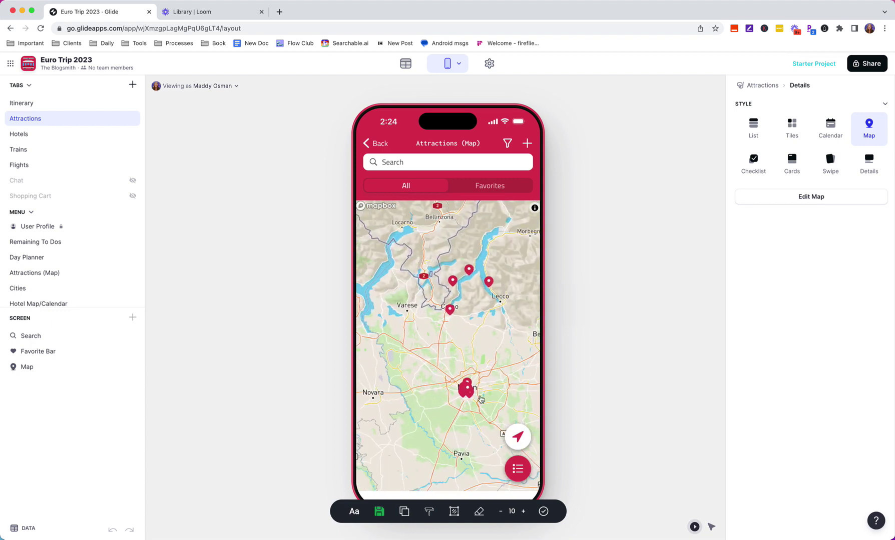
scroll(478, 390, "up", 5)
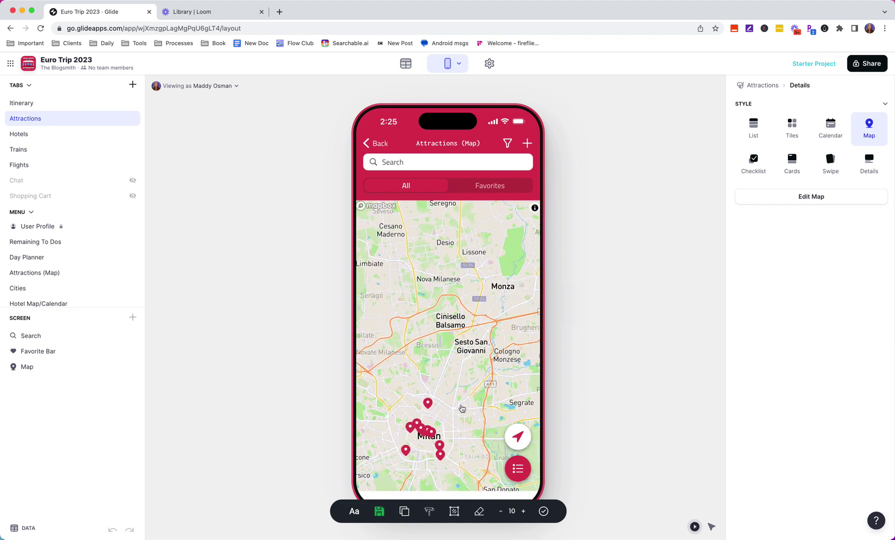
scroll(461, 408, "up", 5)
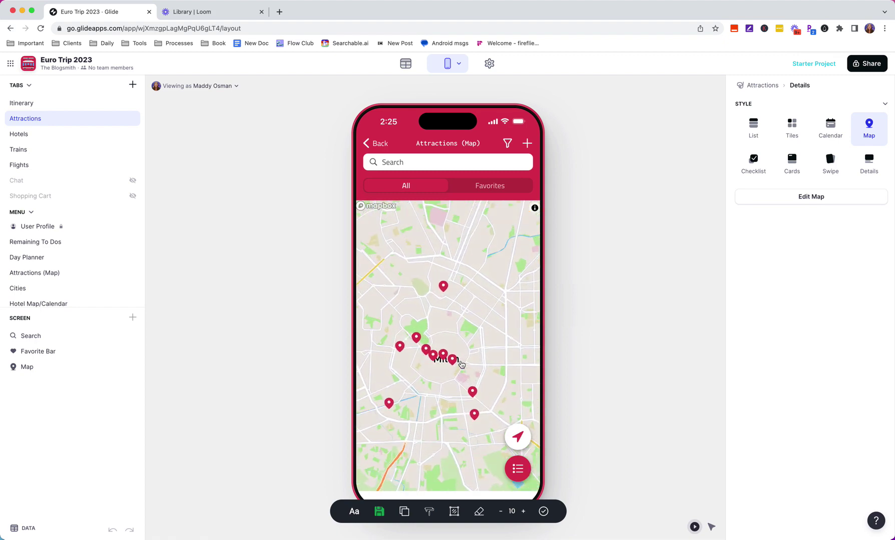
scroll(461, 364, "up", 2)
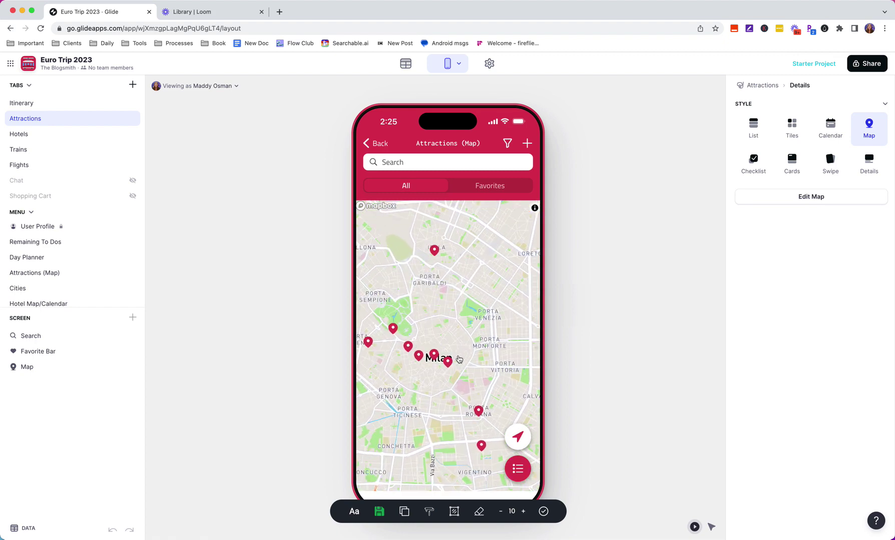
left_click(387, 145)
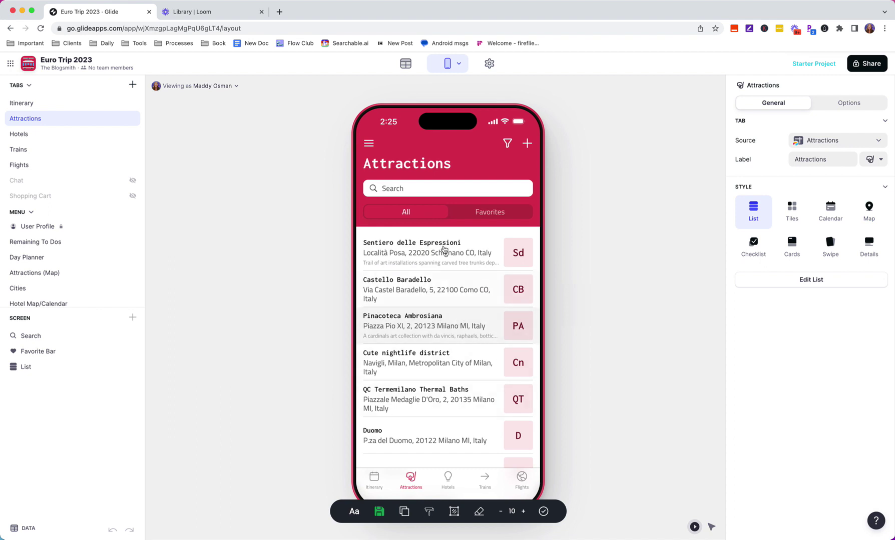
Look through the edit form and details page of Sentiero delle Espressioni, including its map and other attractions in the city.
left_click(445, 258)
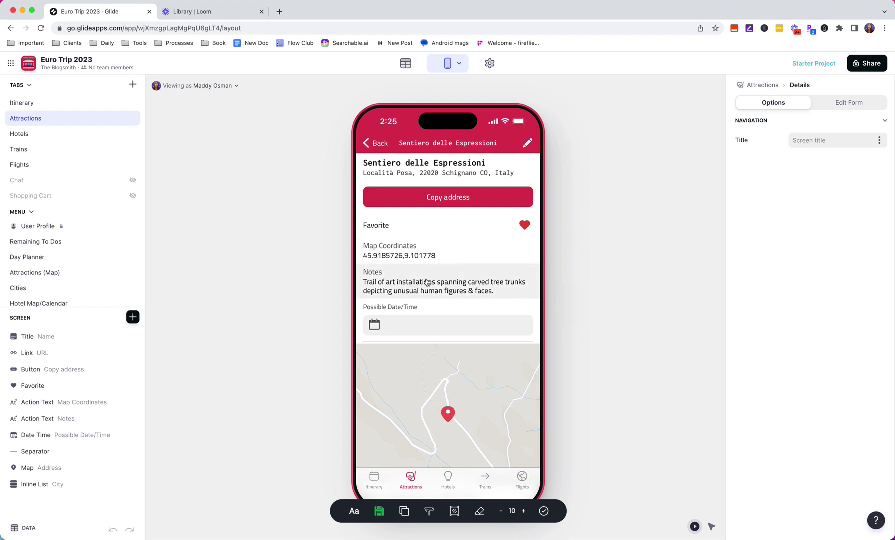
left_click(528, 143)
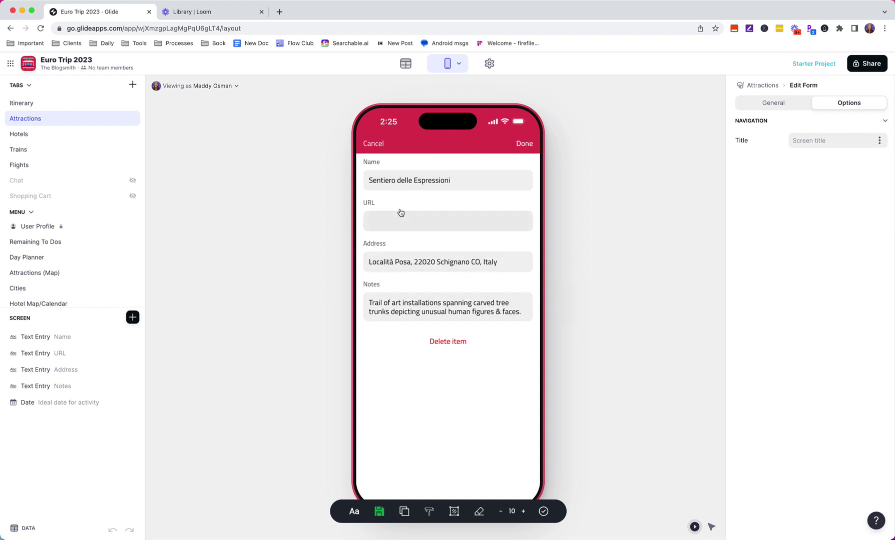
left_click(521, 144)
scroll(441, 261, "down", 2)
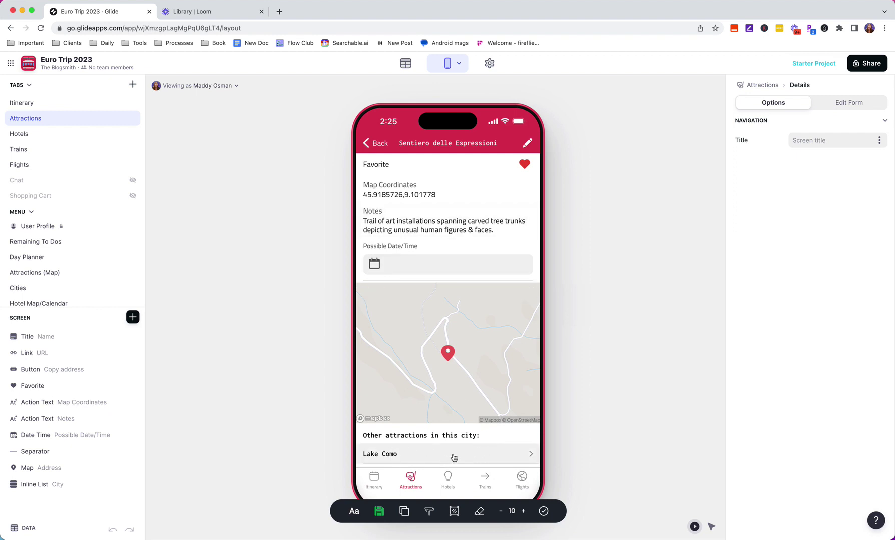
left_click(380, 144)
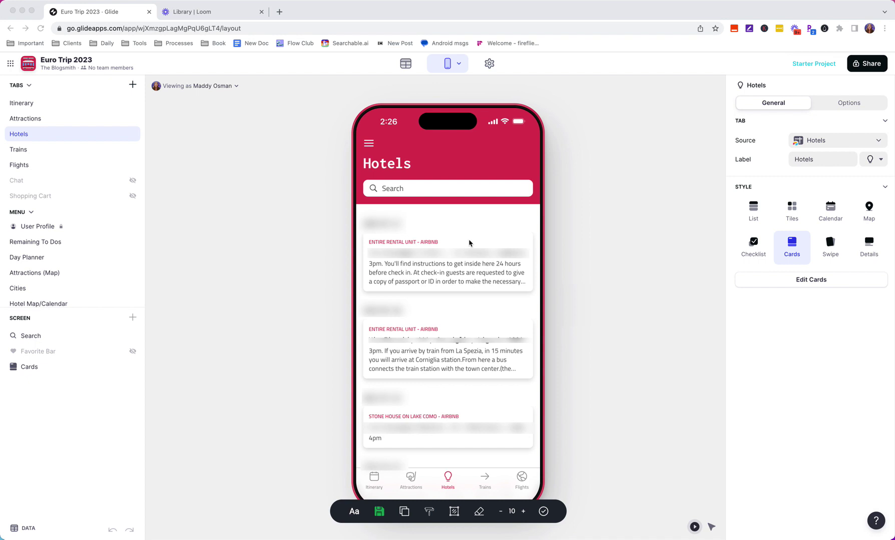
Open the first Airbnb rental in Hotels, review its details, and apply blur to its check-out date and map.
left_click(446, 269)
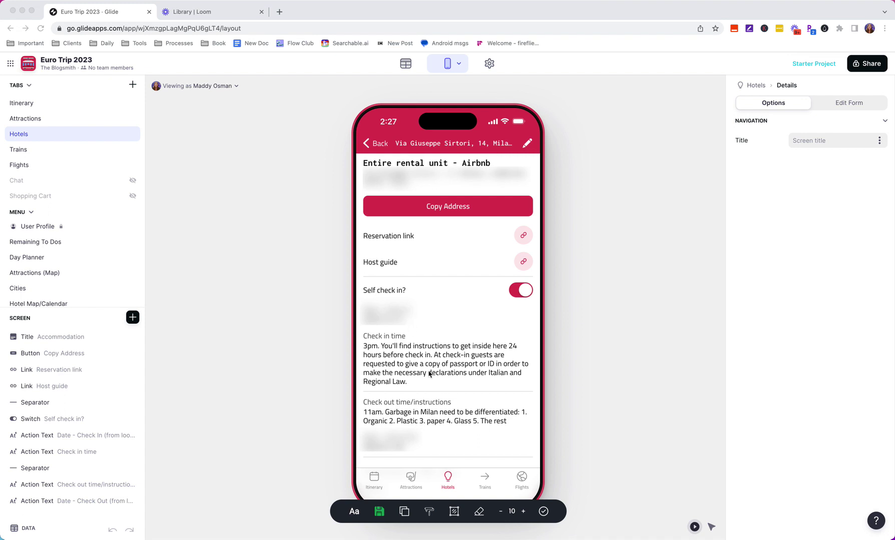
scroll(471, 286, "down", 1)
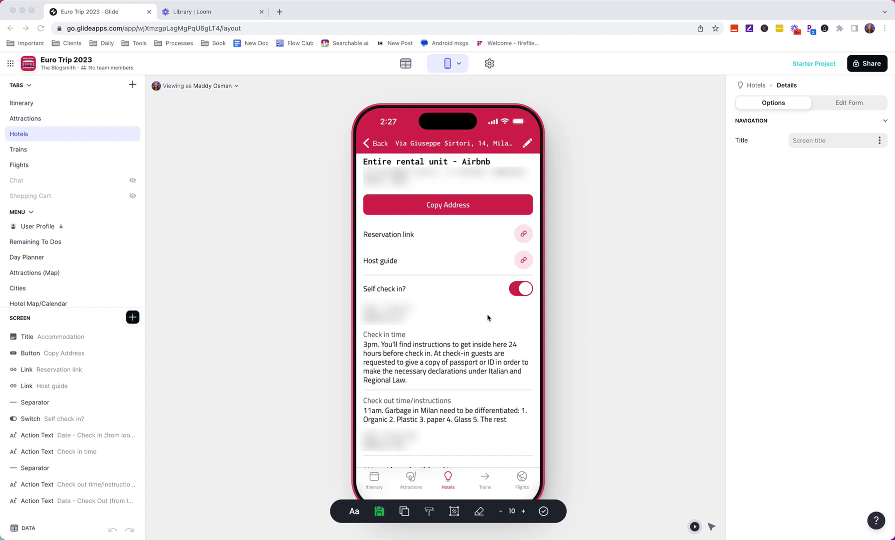
scroll(488, 318, "up", 1)
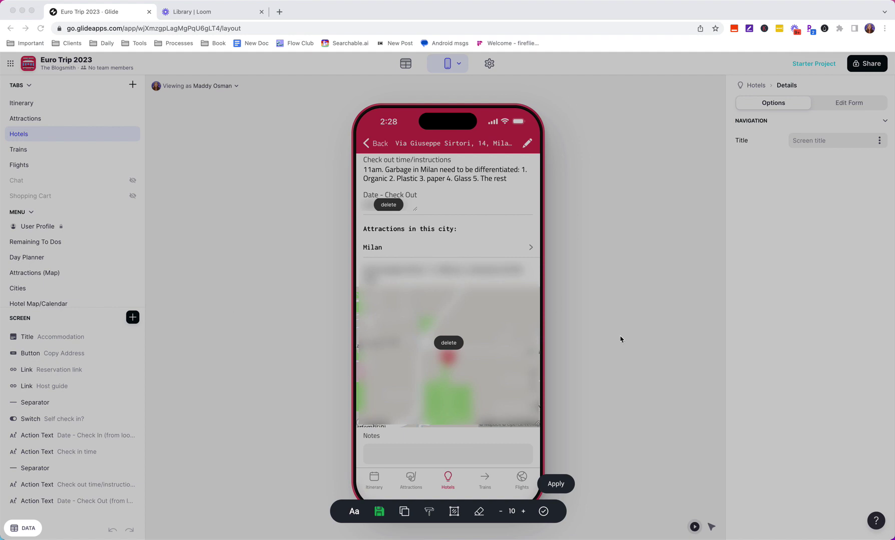
left_click(556, 484)
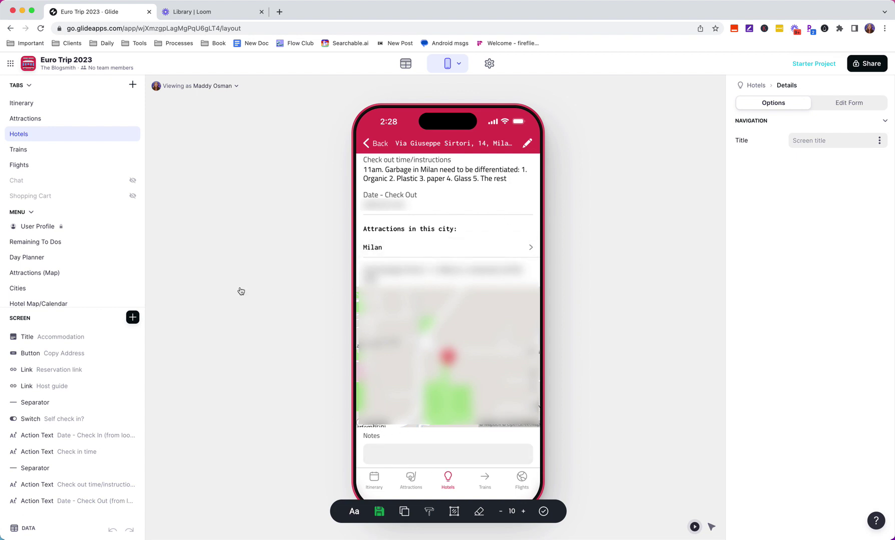
Review the Zurich > Lake Como train details in Trains, from the departure station through the arrival map, booking switch and ticket upload fields.
left_click(19, 149)
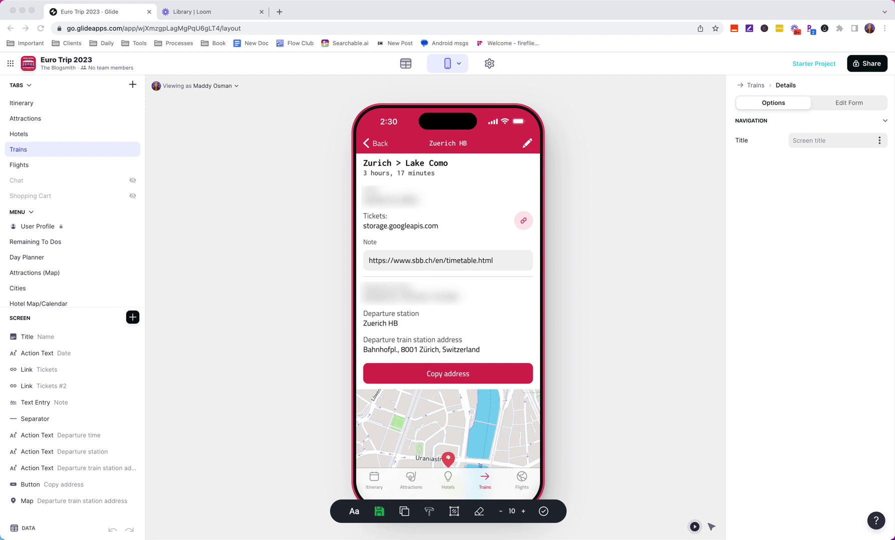
scroll(413, 172, "down", 10)
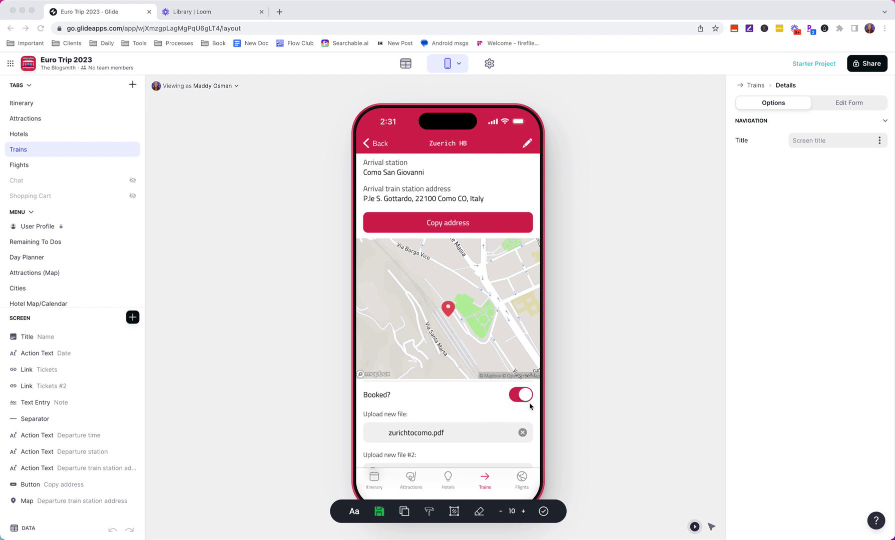
scroll(393, 432, "down", 2)
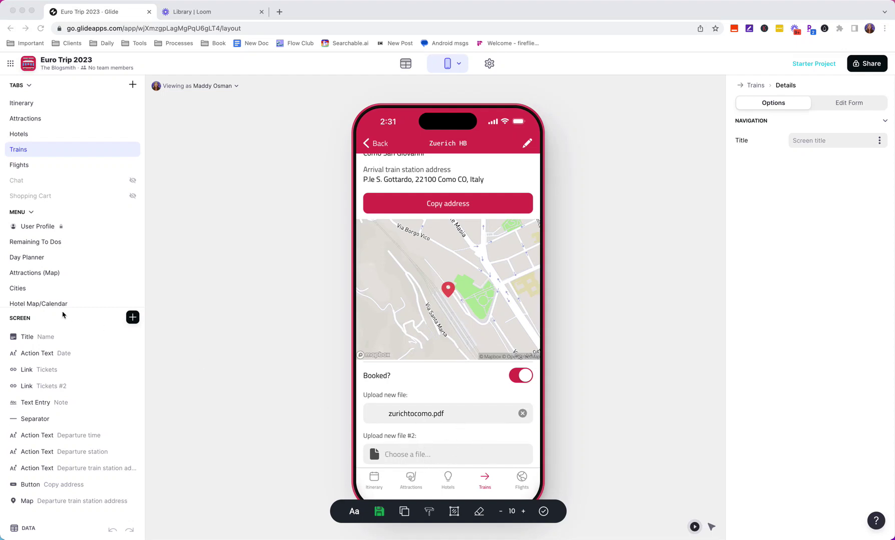
Go to Flights and look over the form for adding a flight, then leave it without entering anything.
left_click(20, 165)
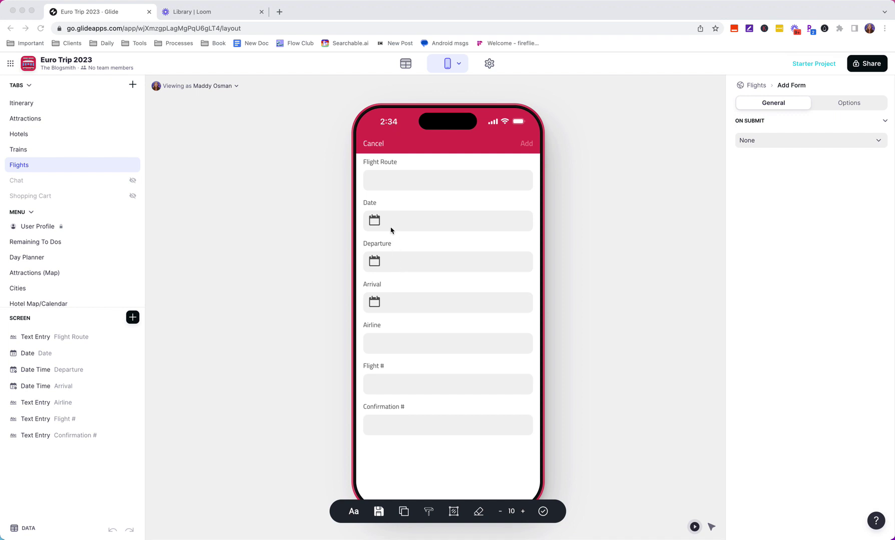
left_click(19, 149)
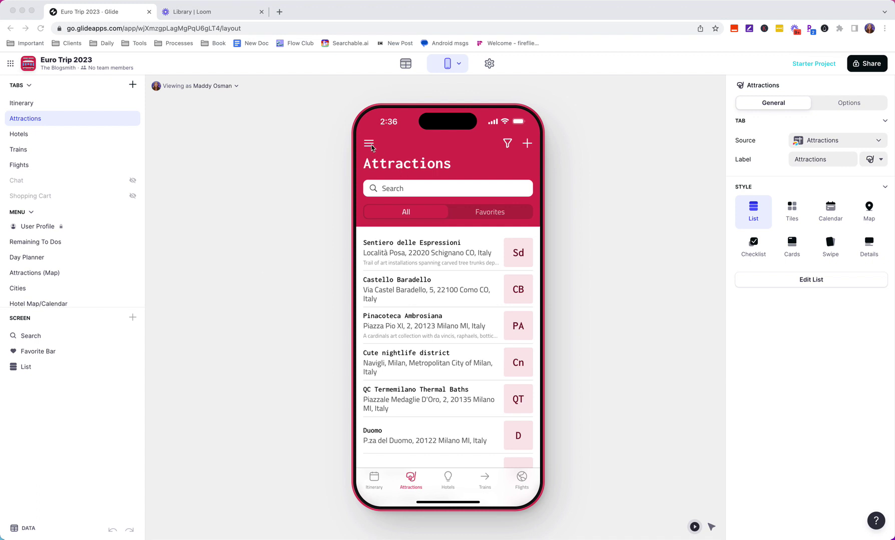
View Remaining To Dos, inspect the edit form of the "Book rental car in Lake Como?" task, and return to the attractions list.
left_click(370, 146)
left_click(371, 148)
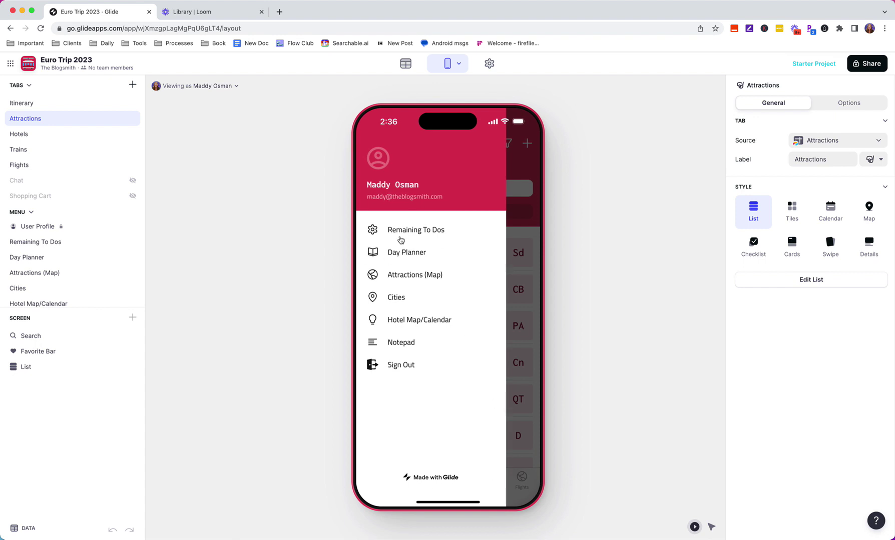
left_click(421, 235)
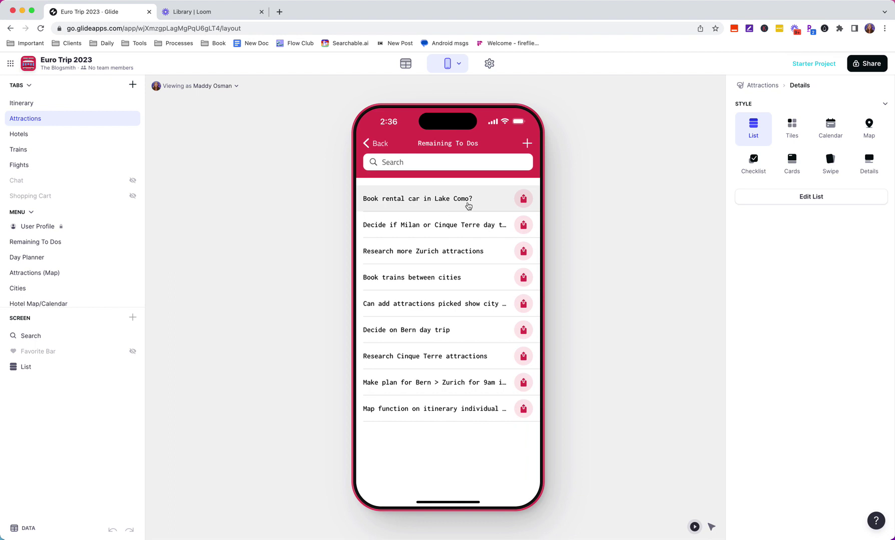
left_click(468, 205)
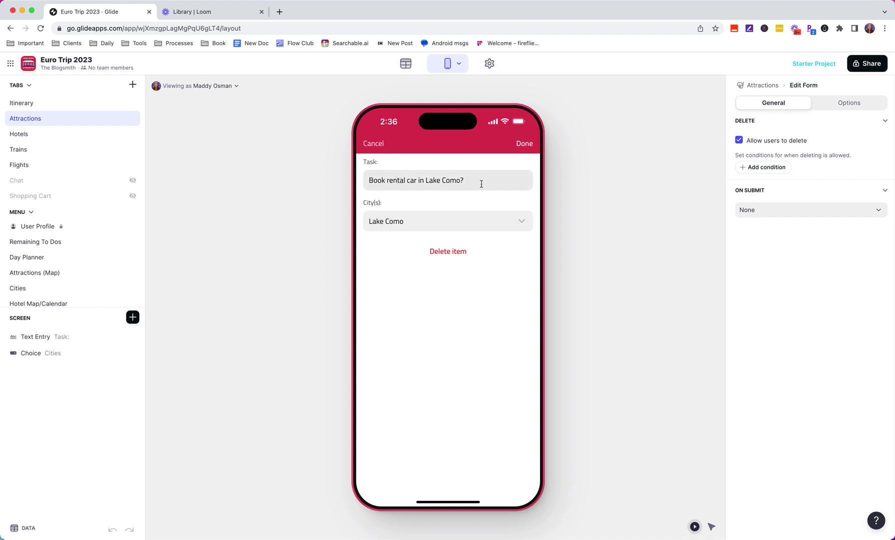
left_click(521, 150)
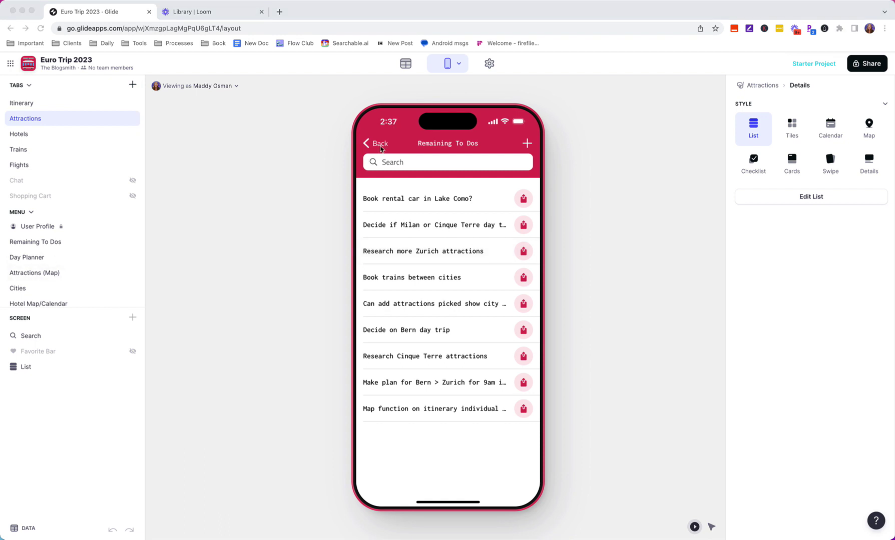
left_click(379, 145)
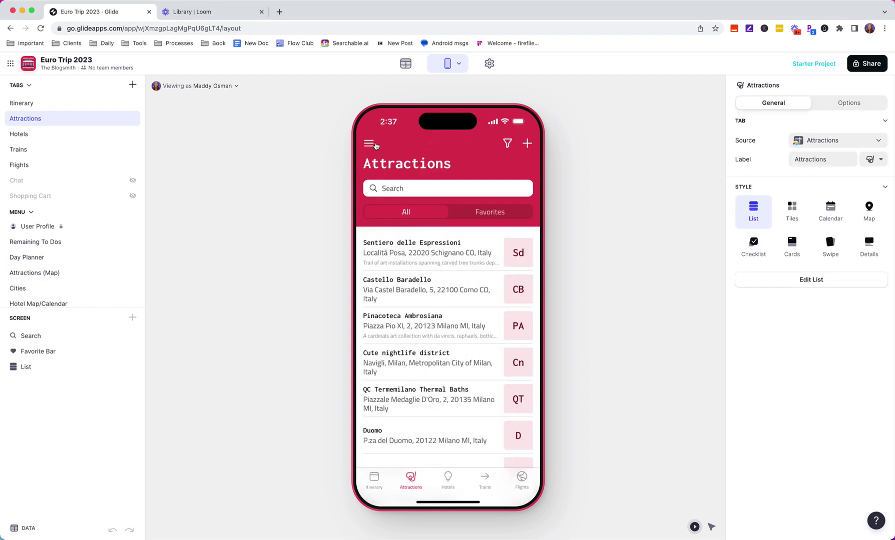
View the Cities list from the app's side menu and return to the attractions list.
left_click(376, 145)
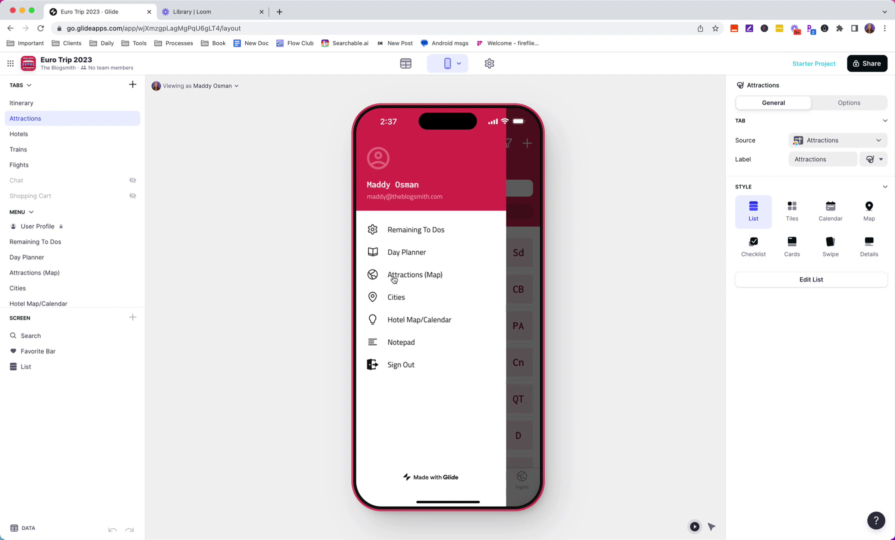
left_click(396, 299)
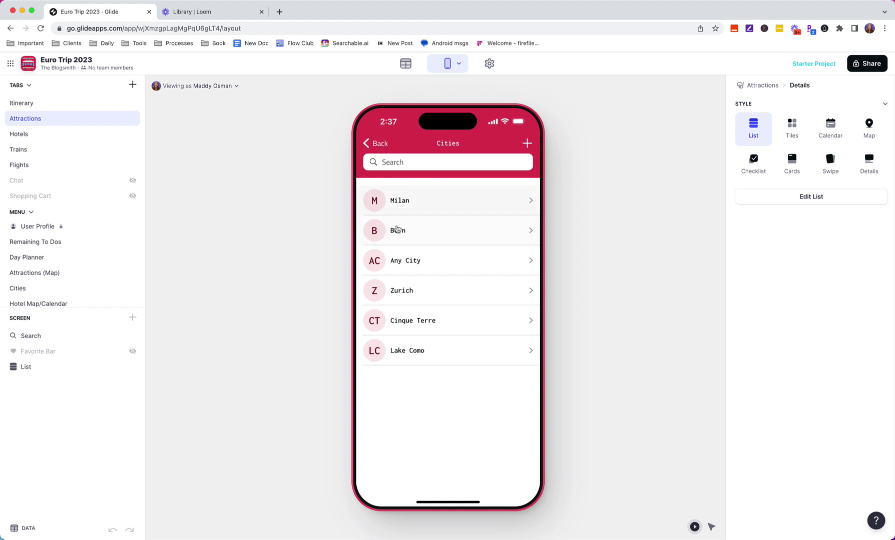
left_click(376, 144)
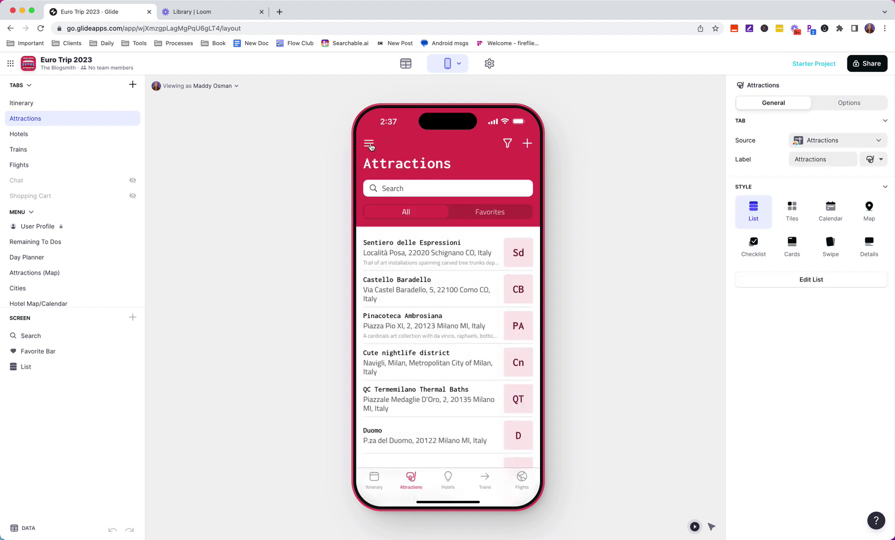
Inspect the Test entry in Notepad and its edit form, cancel the editing, and return to the Notepad list.
left_click(370, 143)
left_click(405, 346)
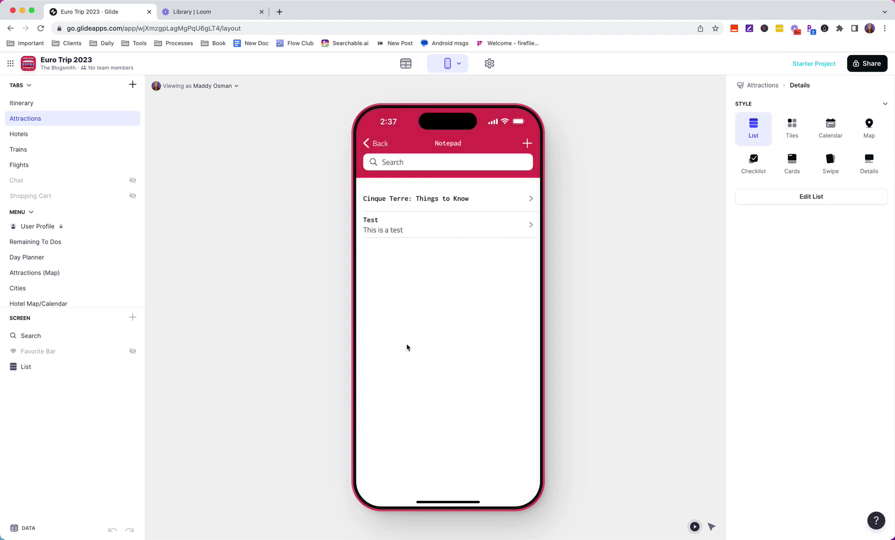
left_click(423, 228)
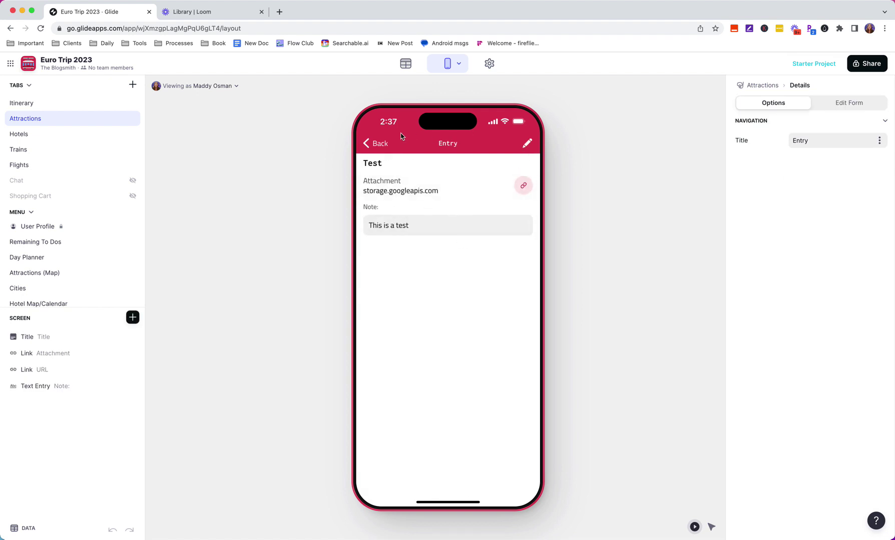
left_click(527, 145)
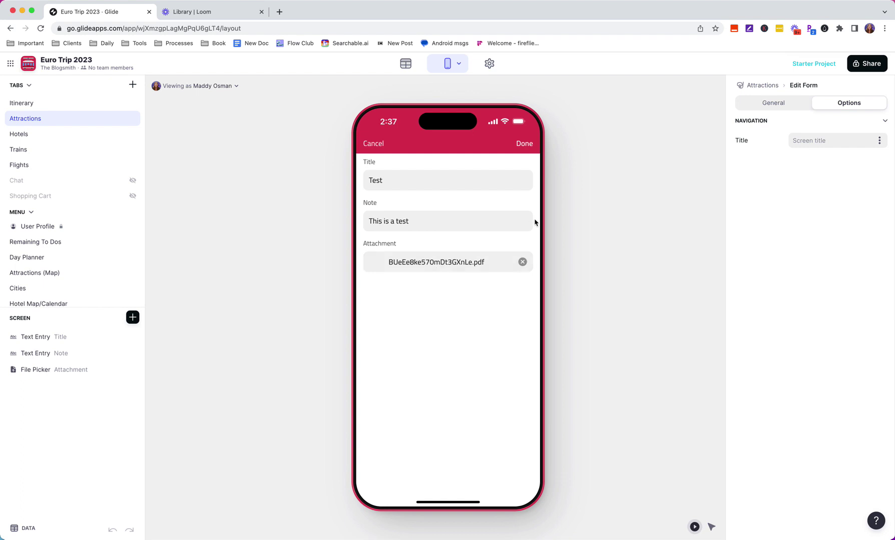
left_click(375, 144)
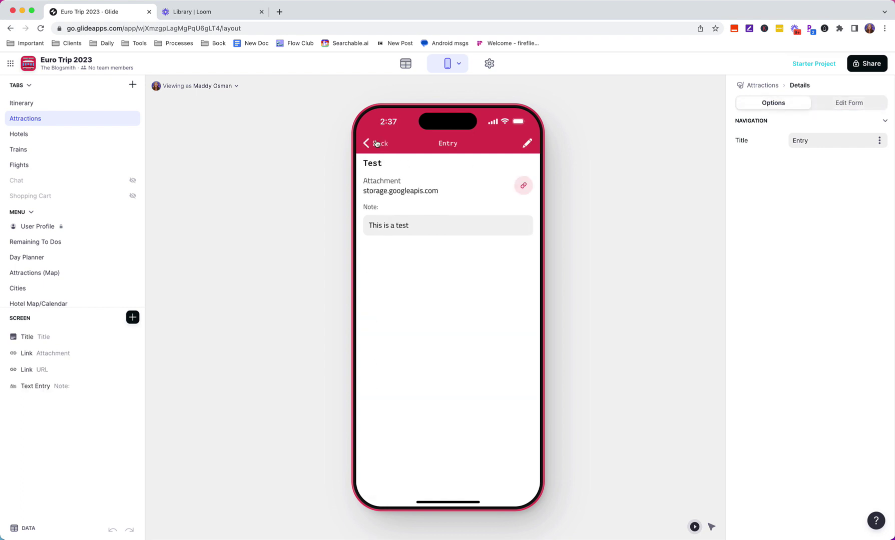
left_click(374, 144)
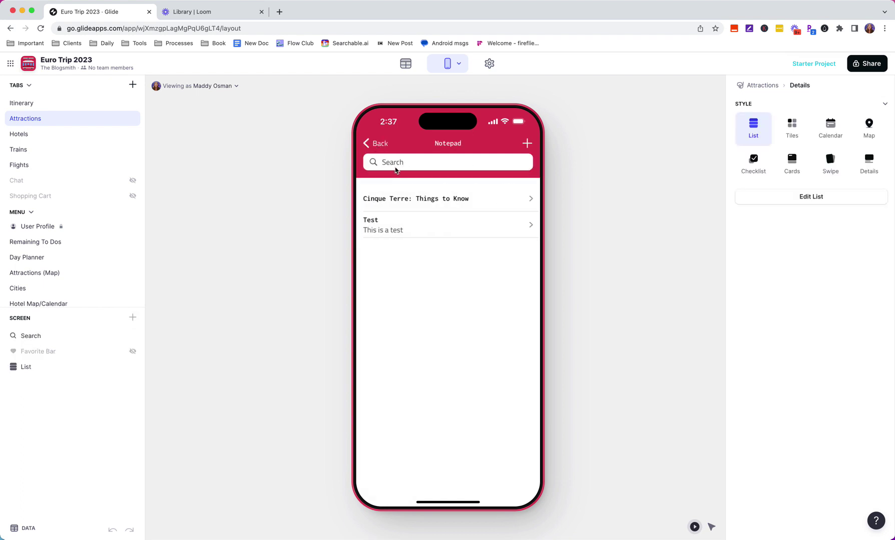
Look at the "Cinque Terre: Things to Know" entry with its URL, and return to the attractions list.
left_click(418, 198)
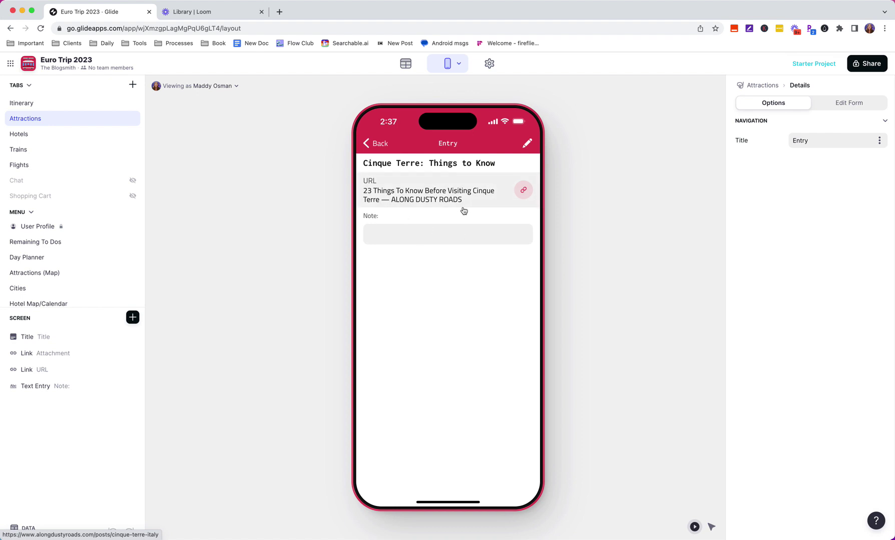
left_click(380, 144)
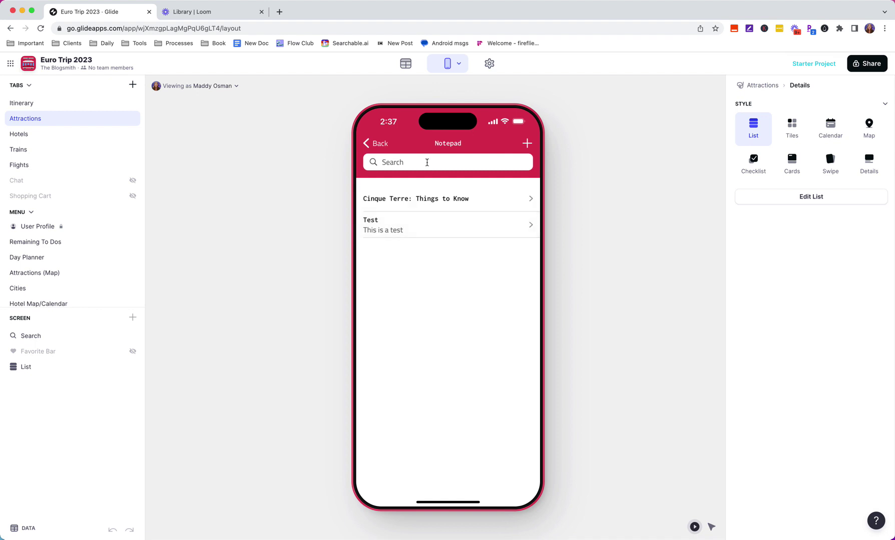
left_click(366, 144)
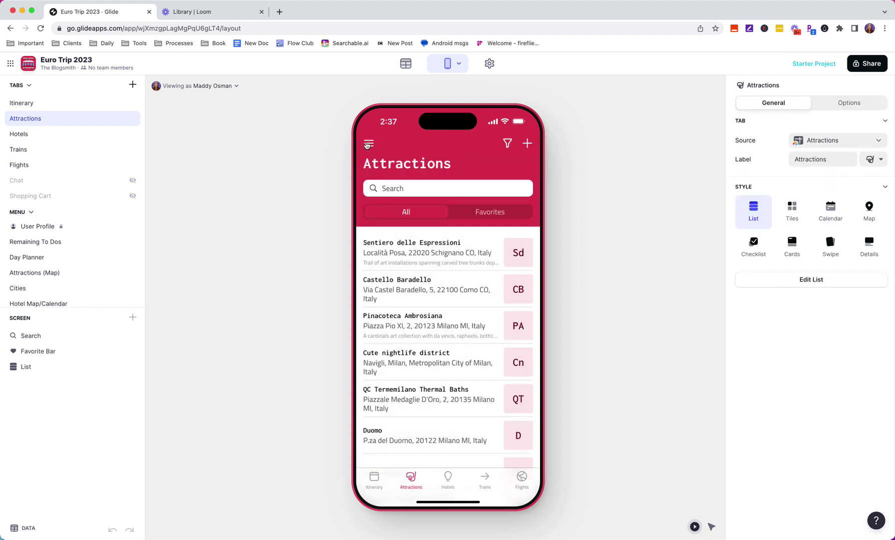
View the Hotel Map/Calendar and select the Zurich and Bern hotel pins to show their accommodations.
left_click(366, 143)
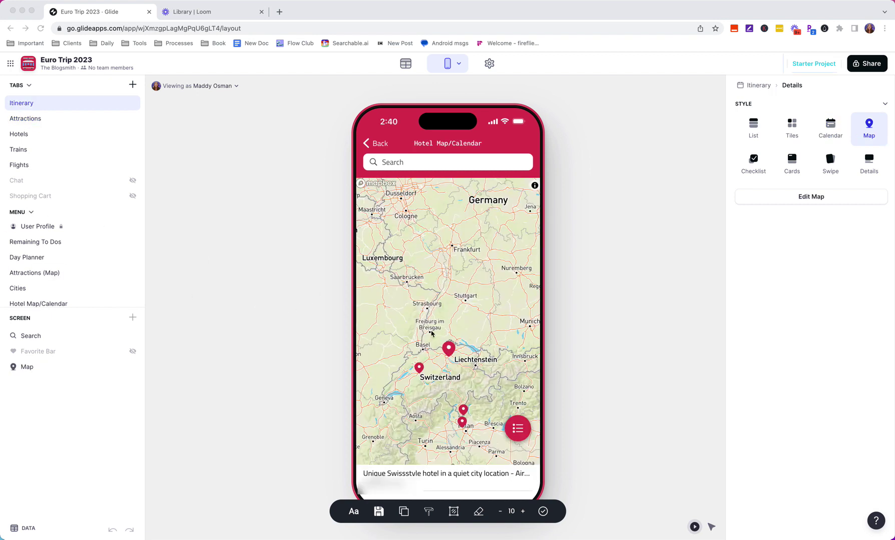
left_click(450, 349)
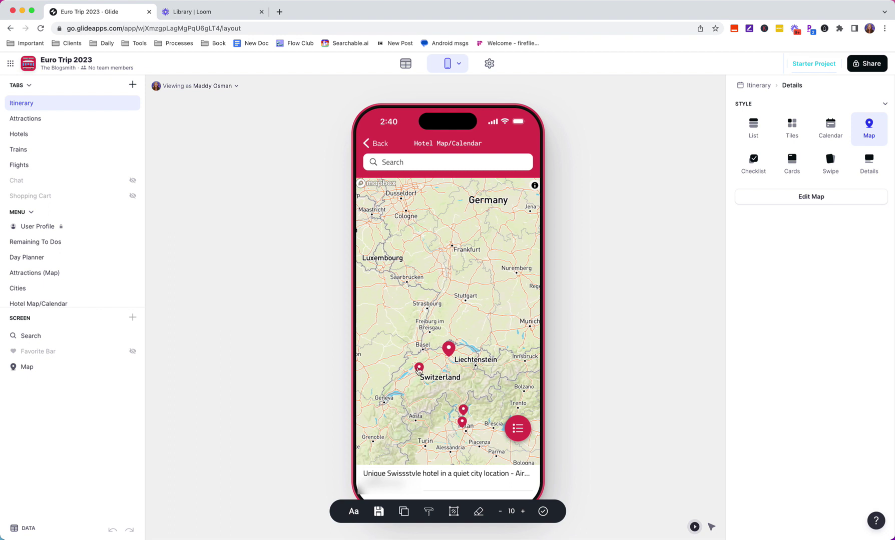
left_click(419, 369)
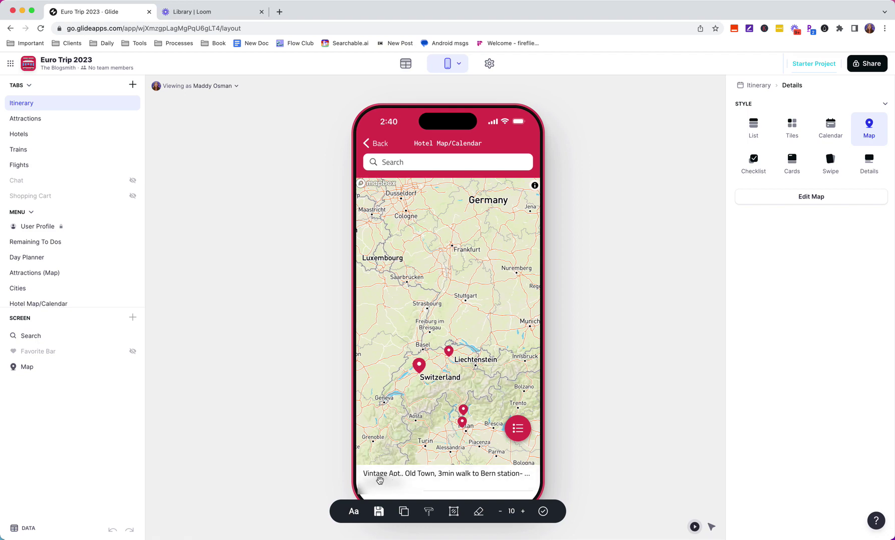